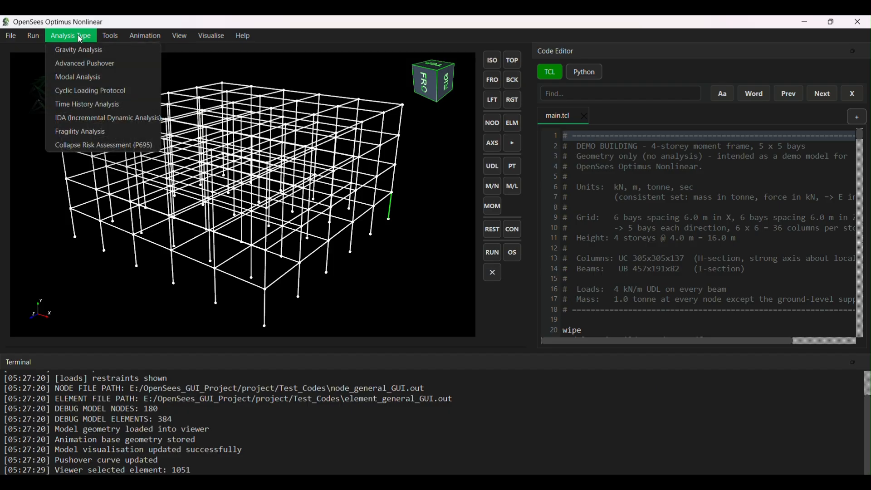
- Open the Modal Analysis window, and add five blank lines before the Boundary Conditions section of main.tcl as the insertion place
left_click(81, 77)
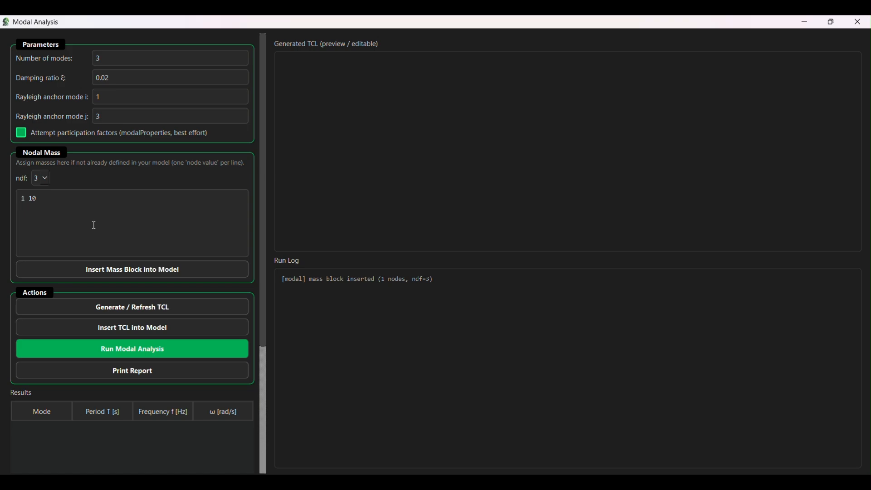
left_click_drag(678, 21, 285, 96)
left_click(653, 176)
scroll(694, 245, "down", 16)
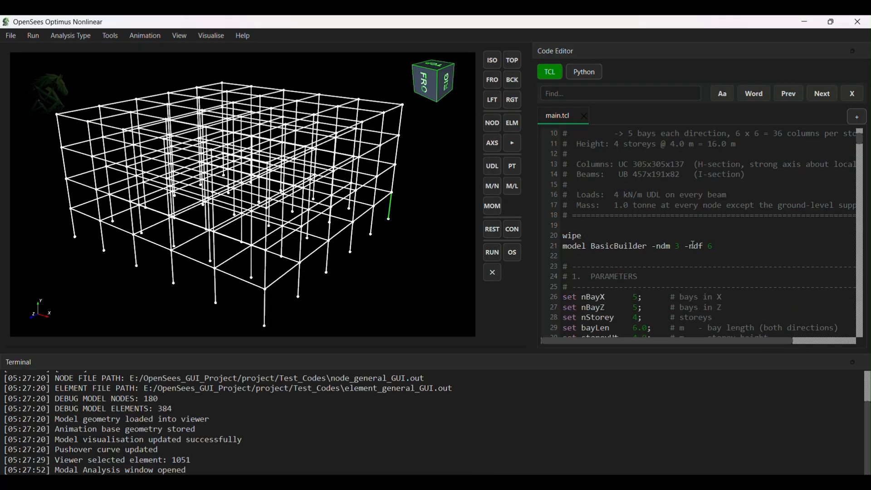
scroll(695, 246, "down", 9)
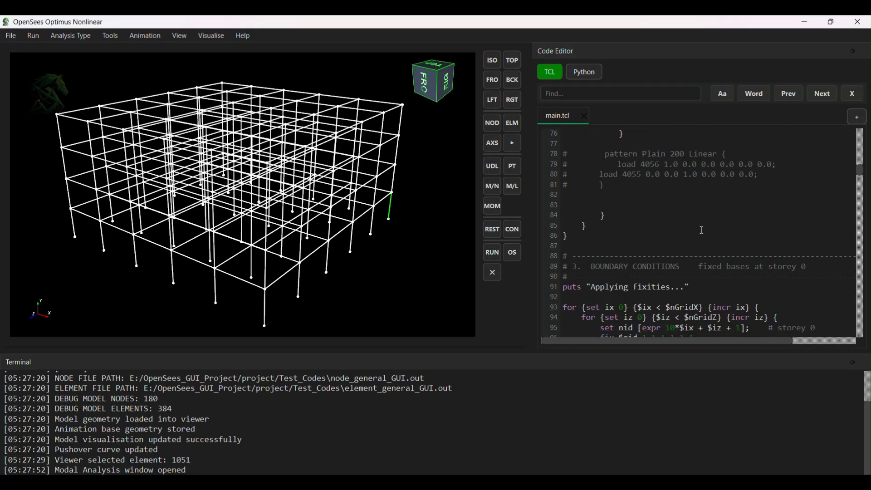
left_click(617, 247)
key("Return")
key("Return")
key("Return")
key("Return")
key("Return")
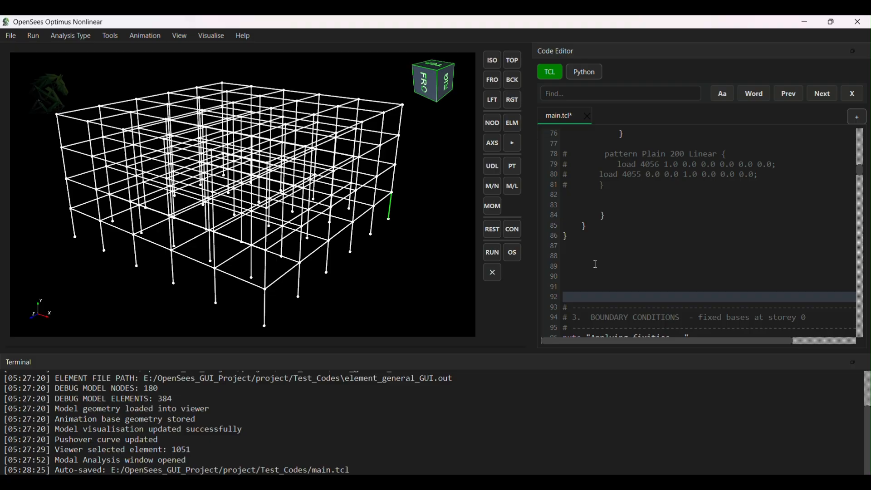
left_click(596, 264)
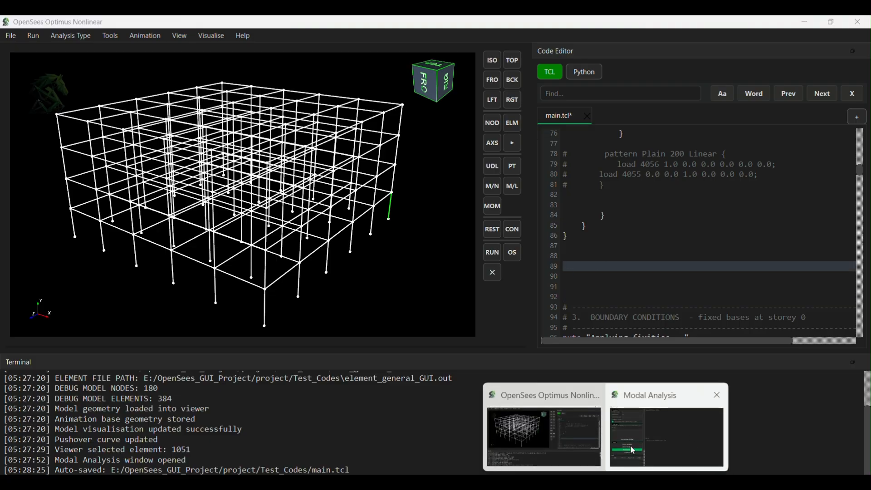
- Complete the Modal Analysis nodal mass list with the entries 2 10, 3 20 and 4 10
left_click(669, 422)
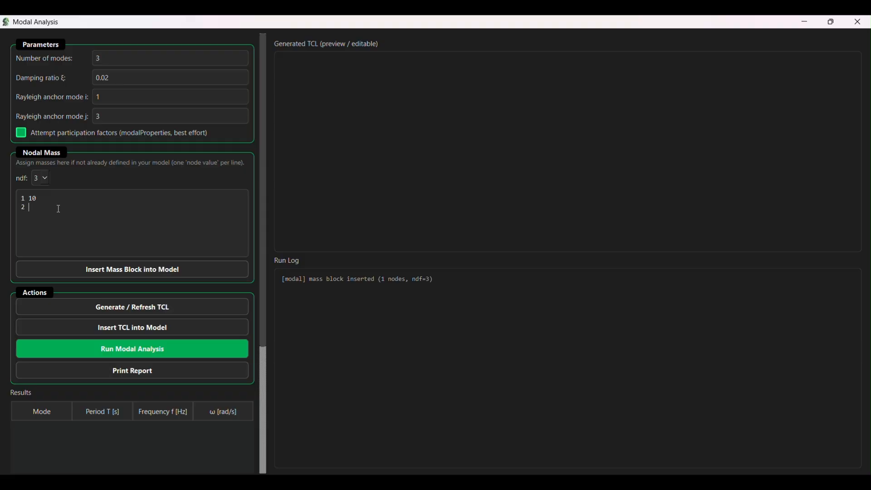
type("10 ")
type("3 20")
key("BackSpace")
type("10")
- Set the nodal mass ndf to 6, insert the mass block into the model and check it in main.tcl
left_click(43, 178)
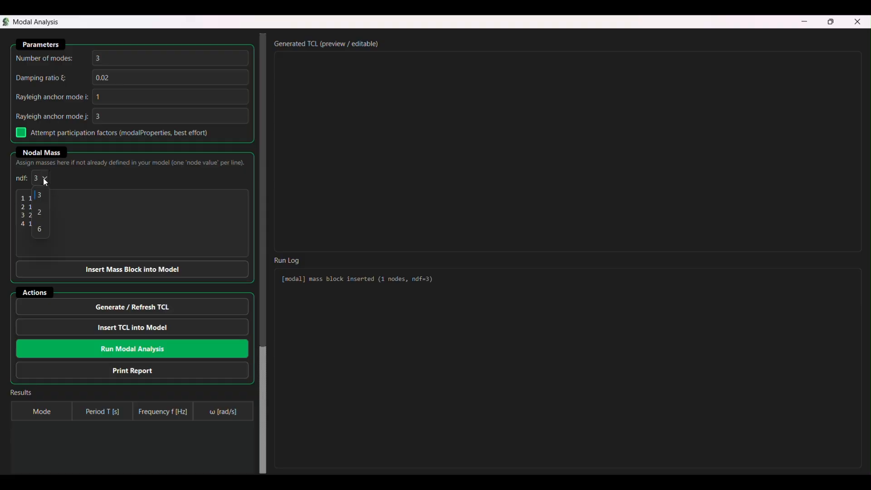
left_click(38, 231)
left_click(113, 272)
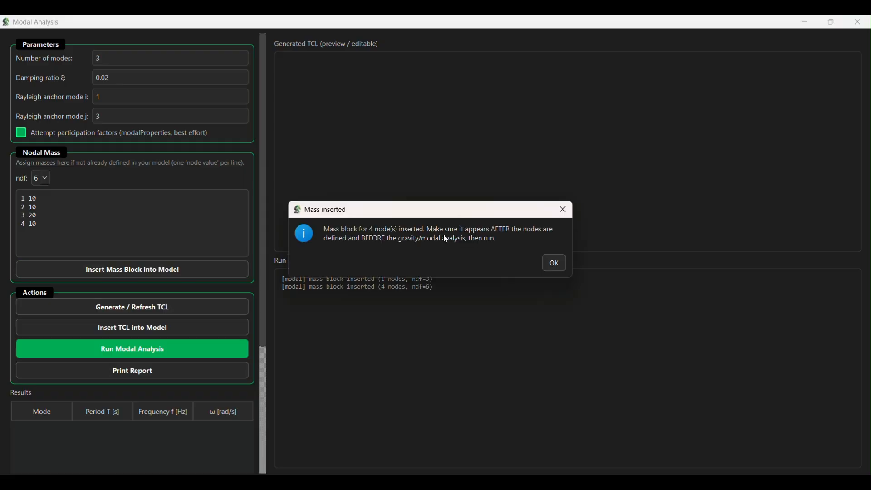
left_click(563, 266)
left_click_drag(767, 26, 588, 121)
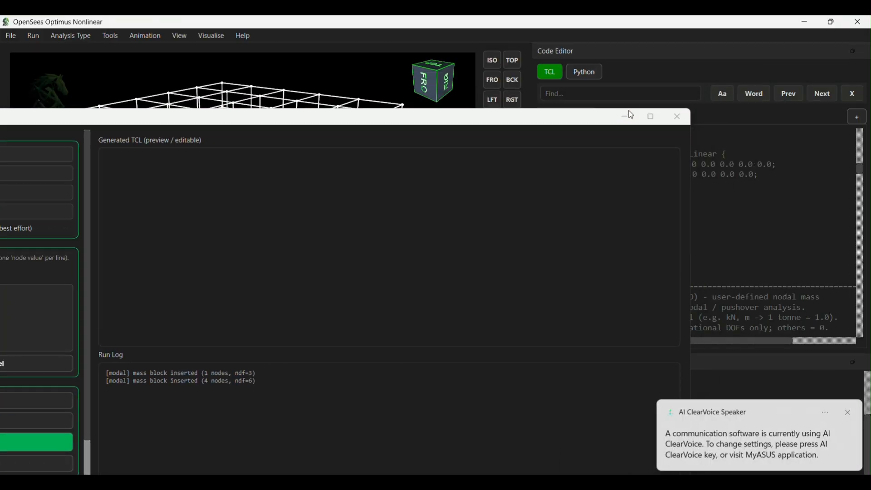
left_click(624, 116)
scroll(641, 249, "down", 4)
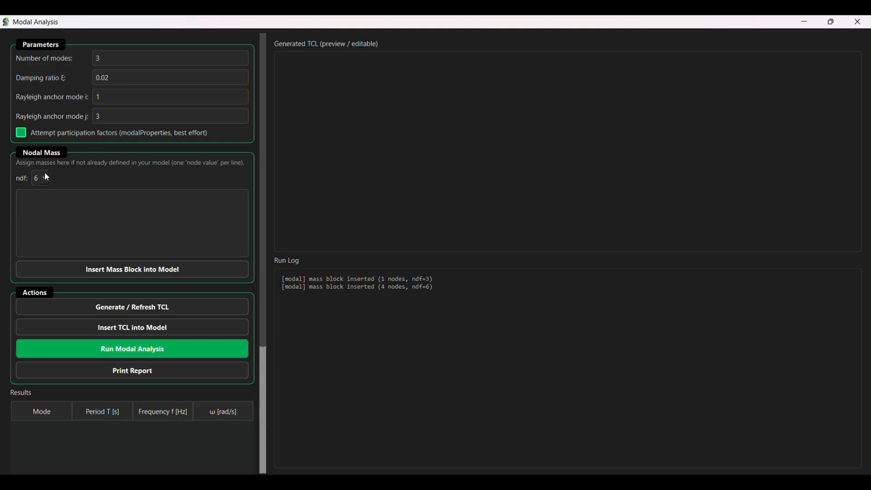
- Generate the modal analysis TCL for 3 modes with participation factors enabled, and read through the preview
left_click(24, 135)
left_click(162, 311)
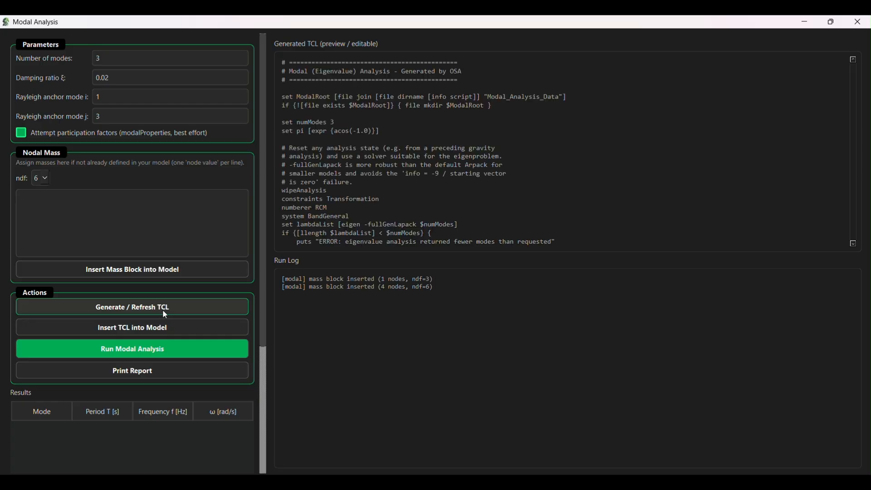
scroll(366, 196, "down", 7)
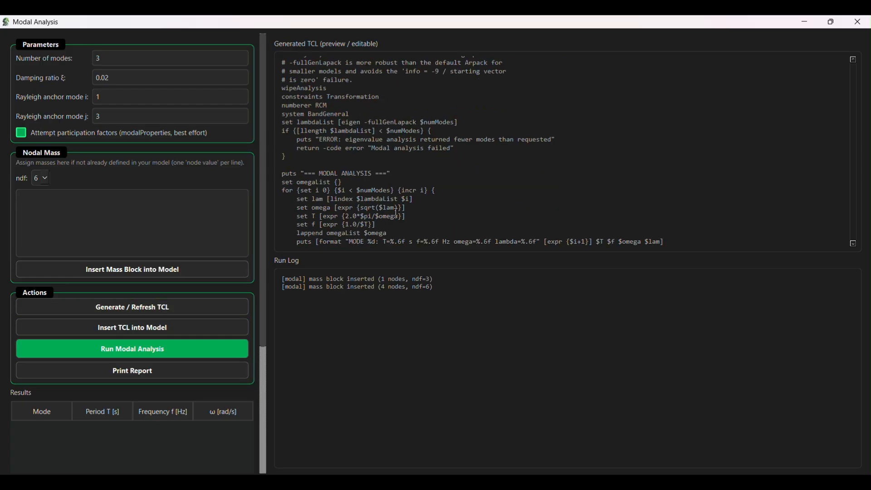
scroll(613, 205, "down", 9)
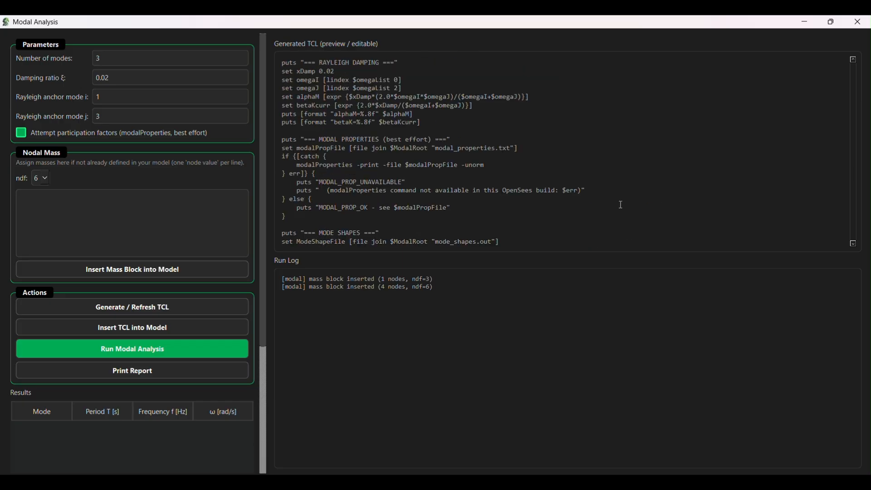
scroll(656, 203, "down", 2)
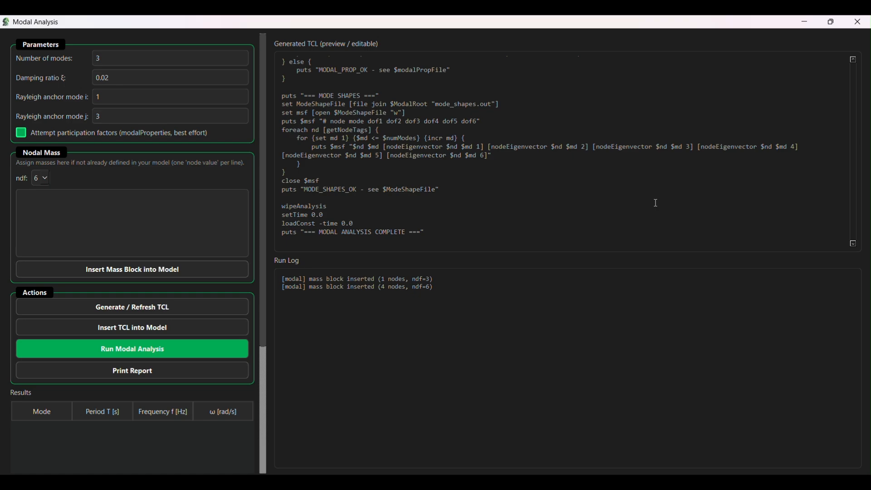
- Insert the generated modal analysis TCL into the model and check the inserted code in main.tcl
left_click(172, 325)
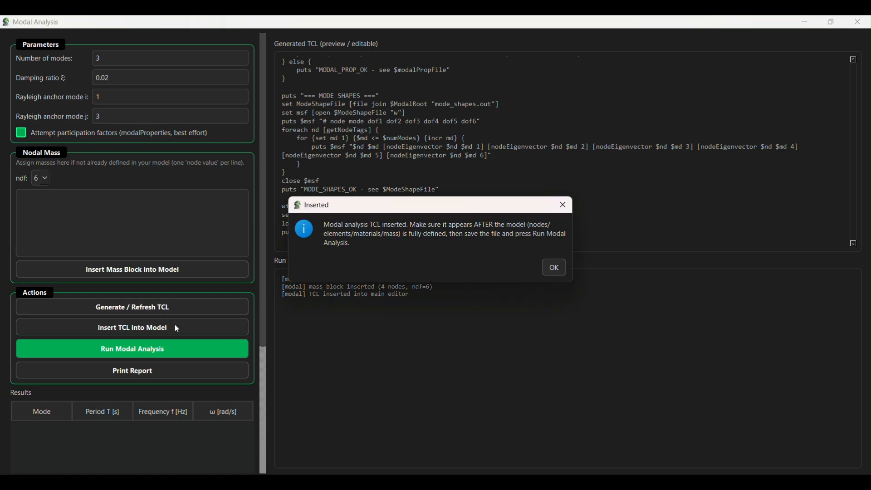
left_click(554, 268)
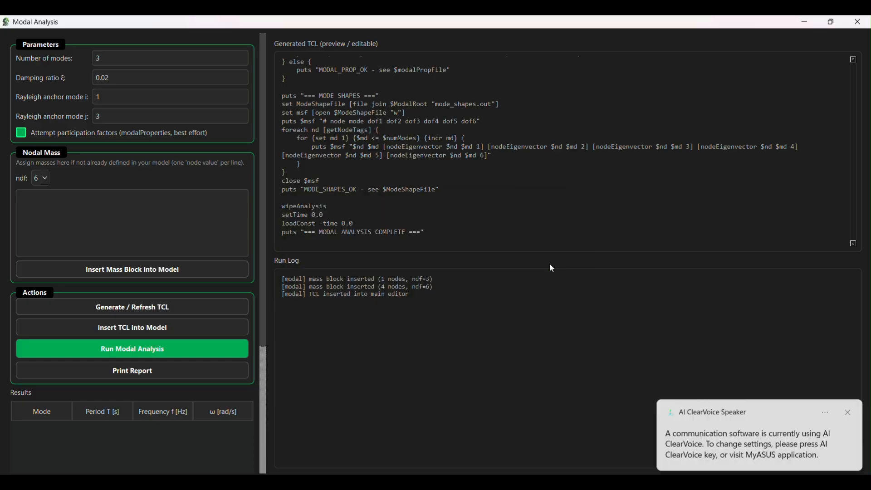
scroll(662, 222, "down", 13)
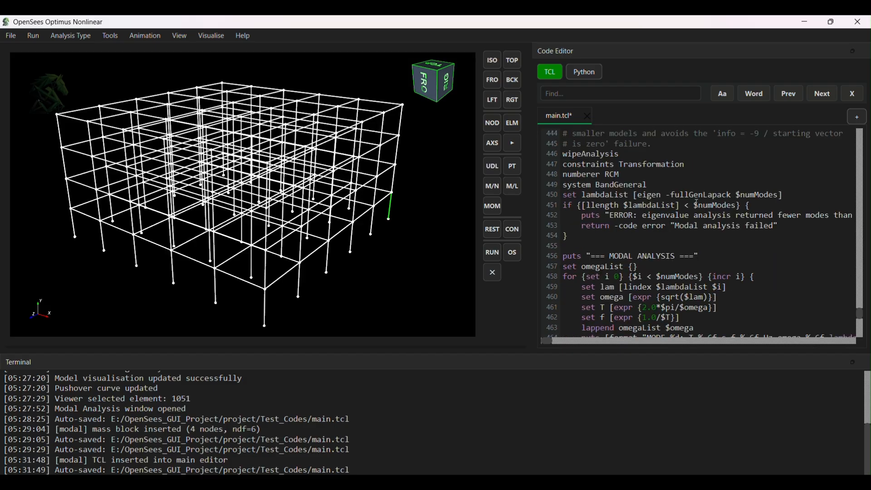
scroll(697, 203, "down", 4)
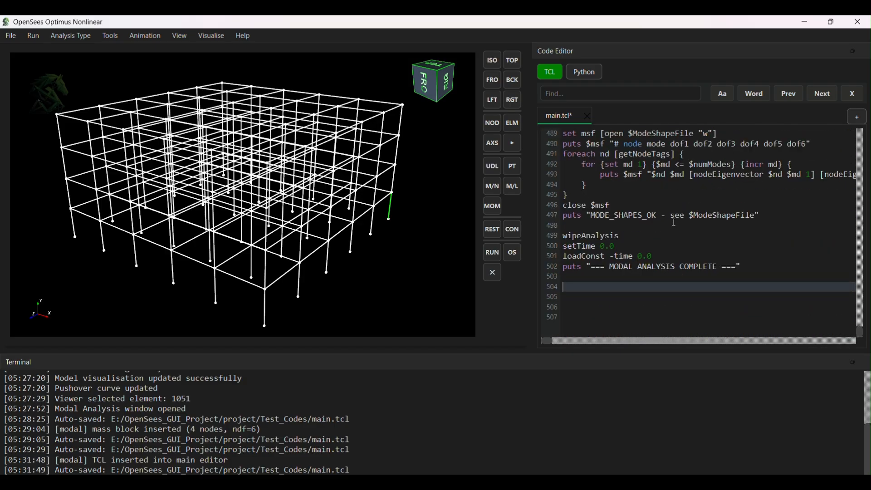
scroll(675, 222, "up", 9)
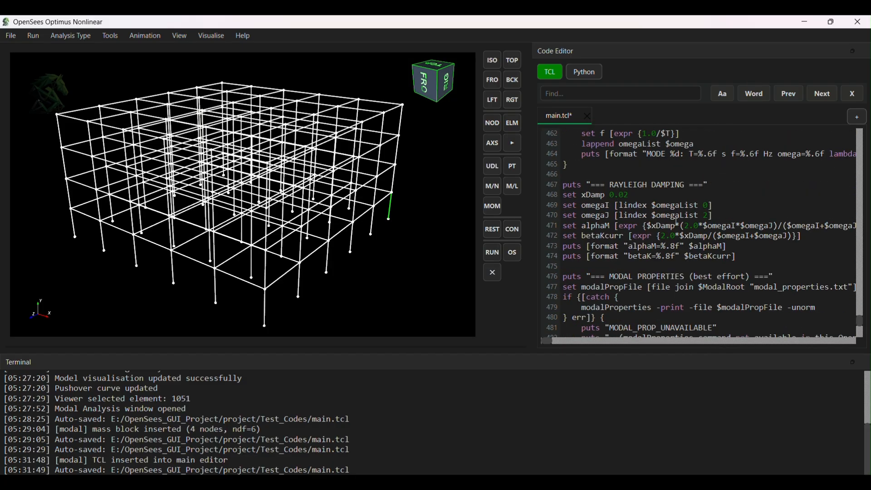
scroll(676, 223, "up", 9)
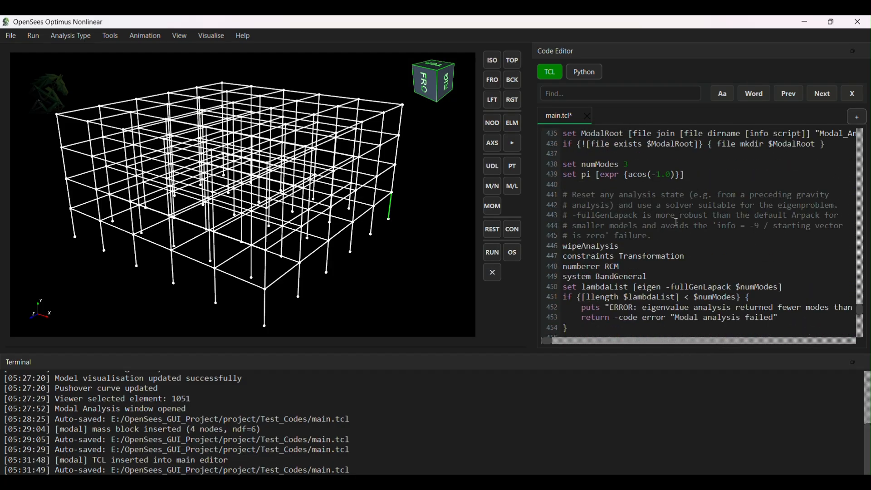
scroll(676, 221, "up", 1)
- Run the modal analysis from the Modal Analysis window and follow its run log
key("alt+Tab")
left_click(148, 353)
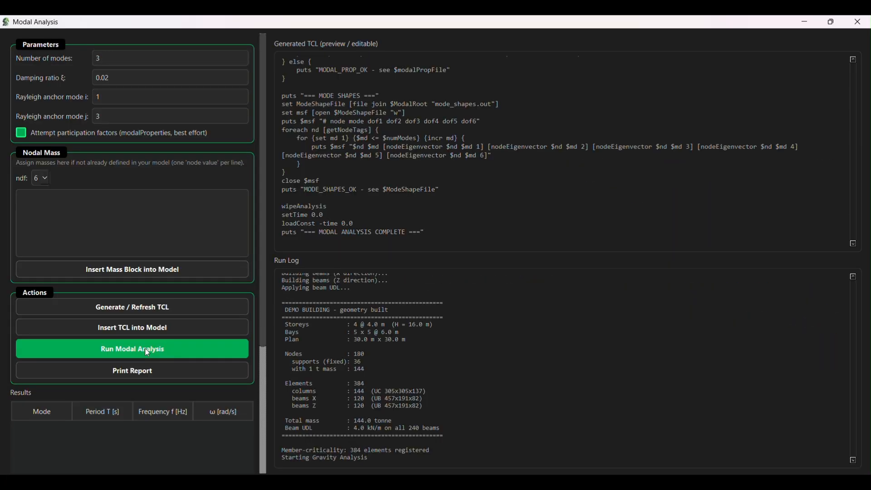
scroll(483, 335, "up", 6)
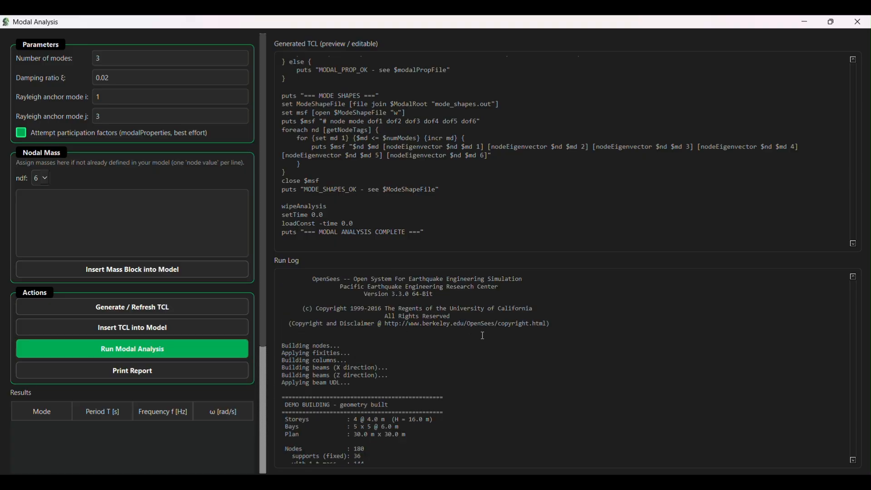
scroll(494, 335, "down", 5)
scroll(494, 335, "down", 2)
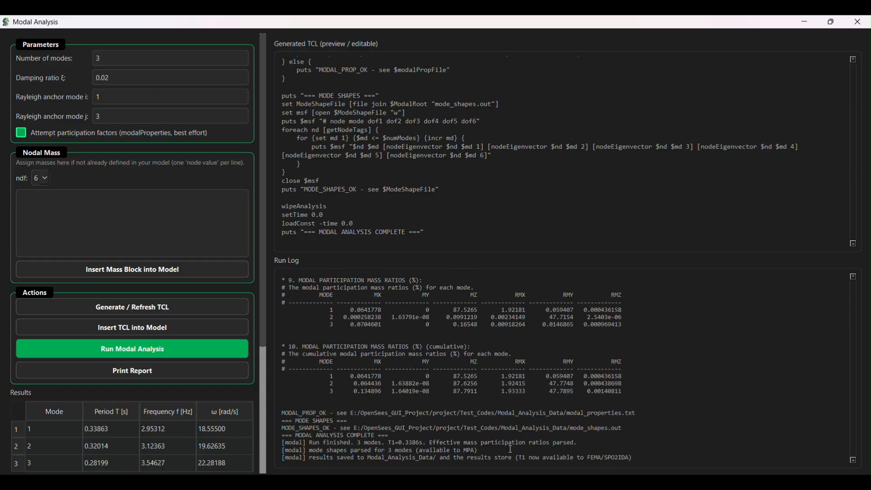
- Examine the modal periods, frequencies and effective mass participation ratios in the results tables
scroll(702, 428, "up", 12)
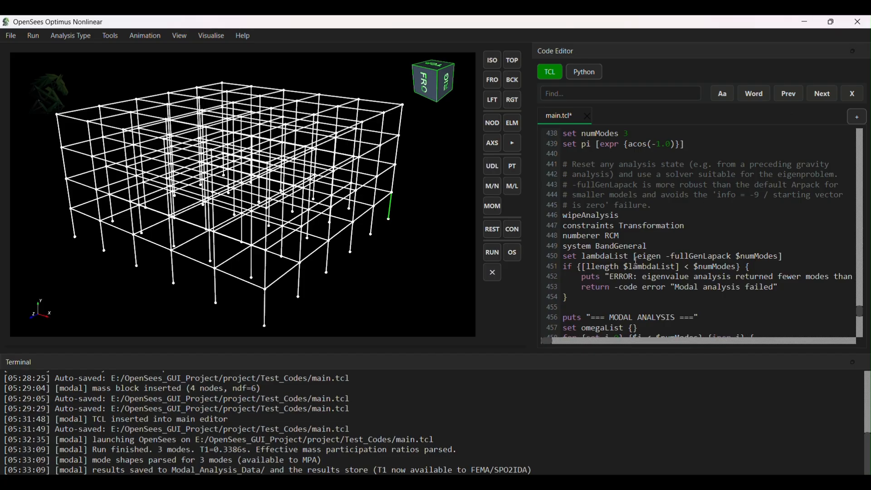
scroll(624, 286, "down", 4)
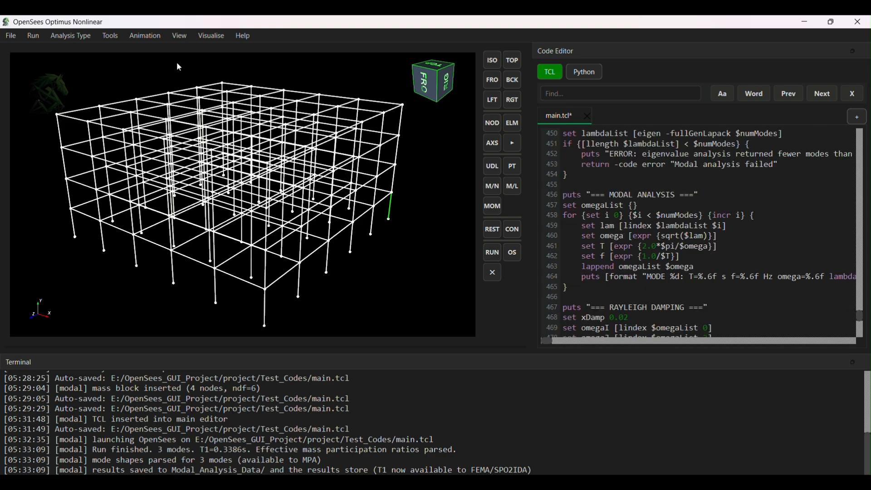
left_click(33, 36)
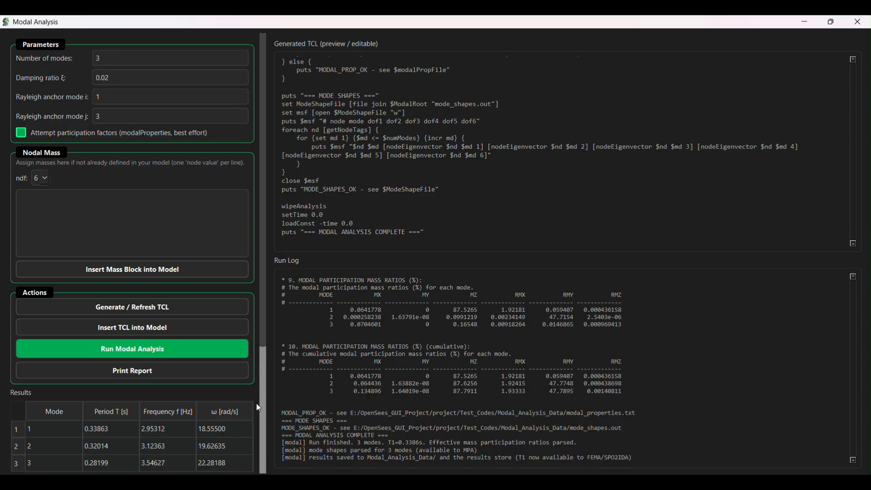
scroll(264, 407, "down", 2)
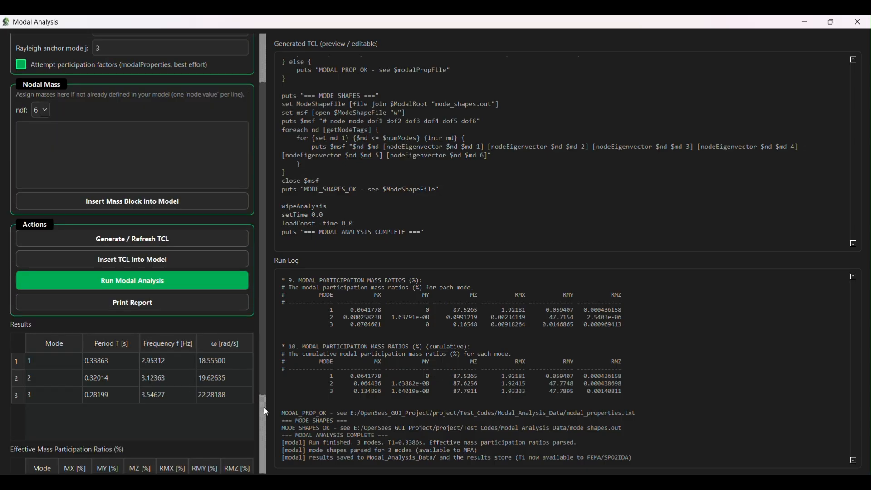
scroll(264, 407, "down", 1)
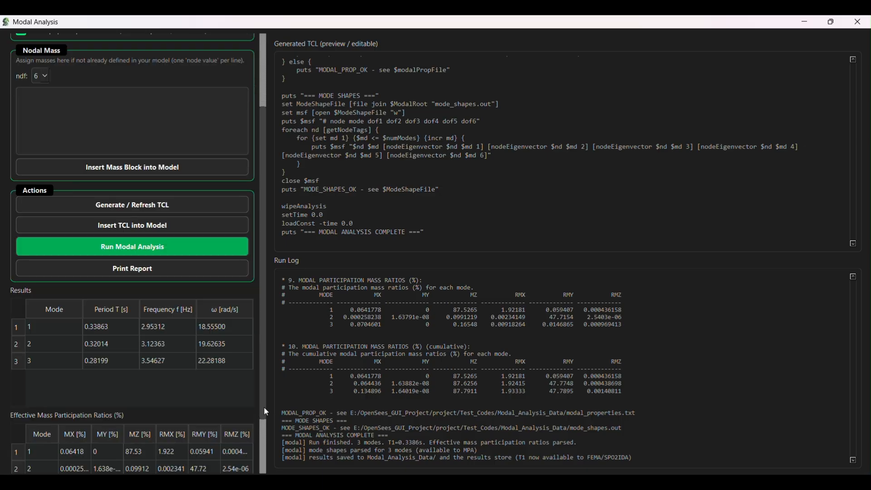
scroll(263, 406, "down", 1)
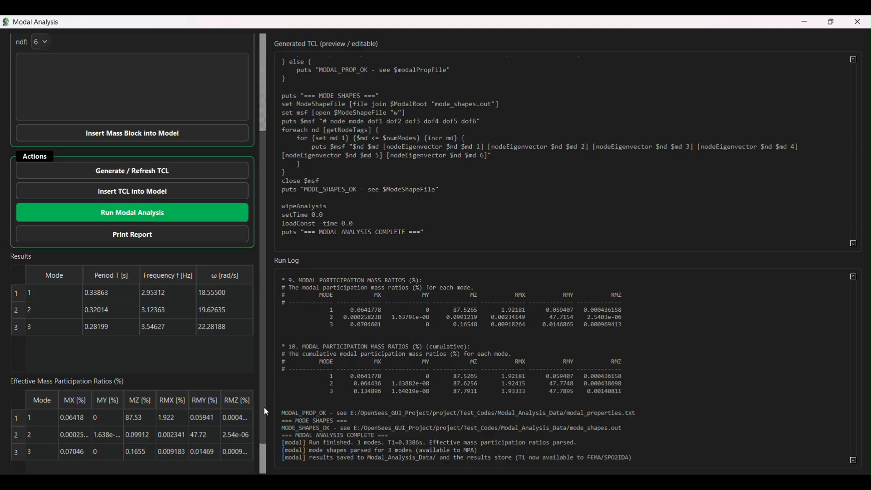
scroll(264, 408, "down", 1)
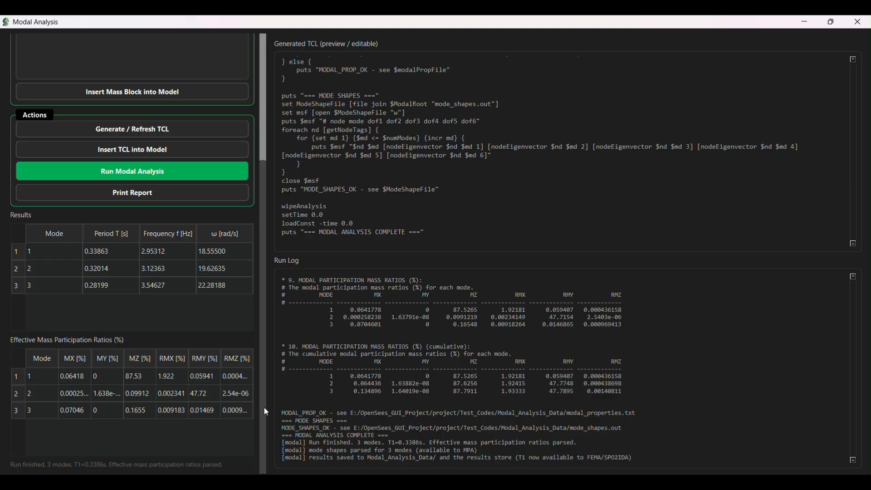
- Create the modal analysis report with report number MH-001, revision 001 and Optimus Nonlinear as the preparer
left_click(147, 196)
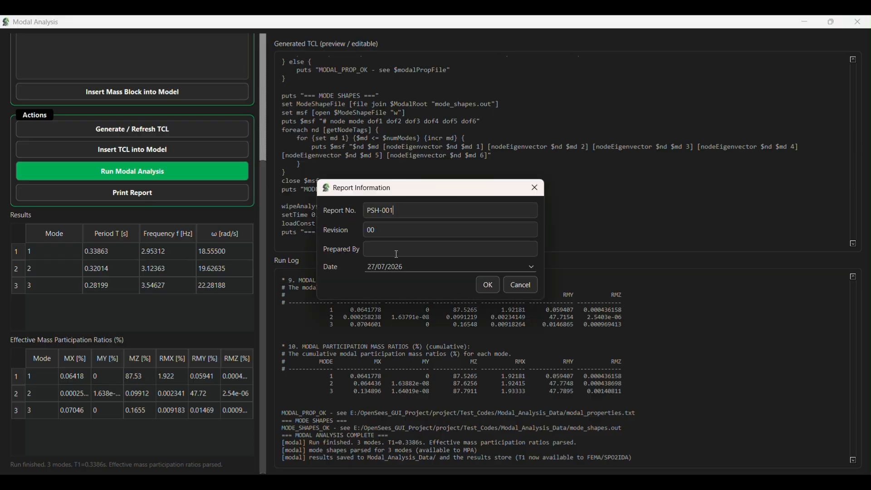
type("Optimus Nonlinear")
left_click_drag(376, 212, 355, 214)
type("M")
left_click(486, 285)
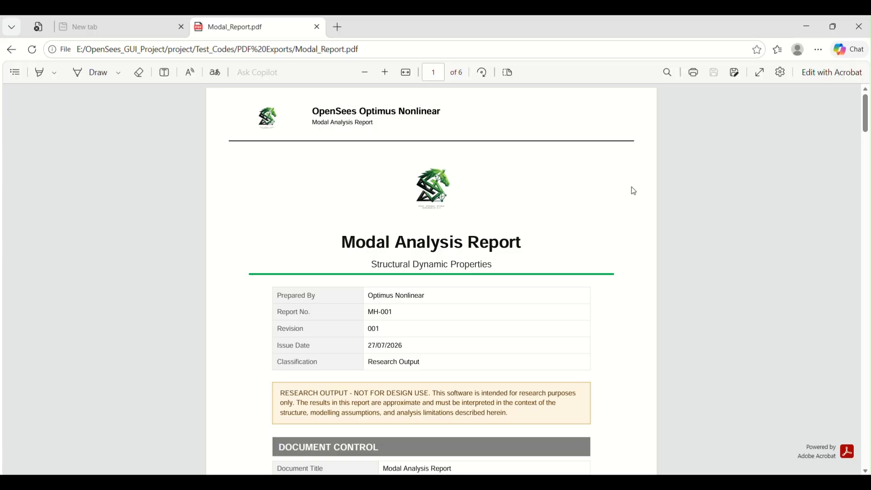
- Read through Modal_Report.pdf, covering document control, periods and frequencies, Rayleigh damping and the mass participation check
scroll(640, 210, "down", 9)
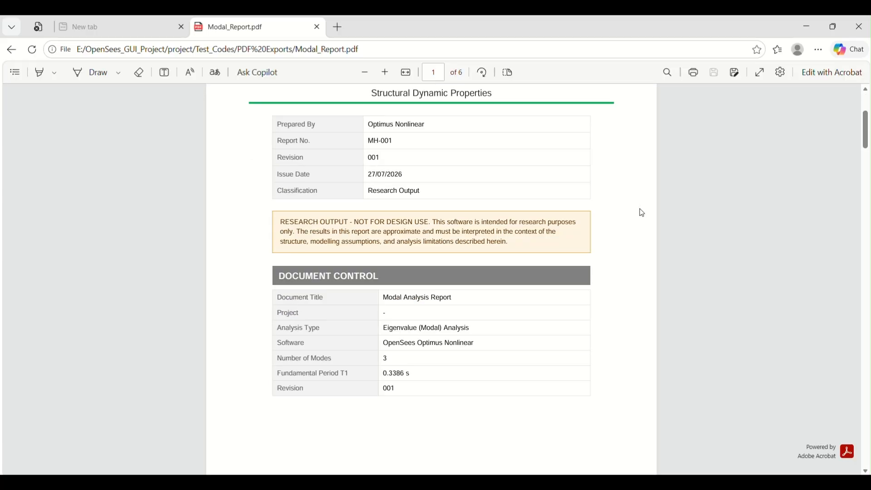
scroll(643, 213, "down", 10)
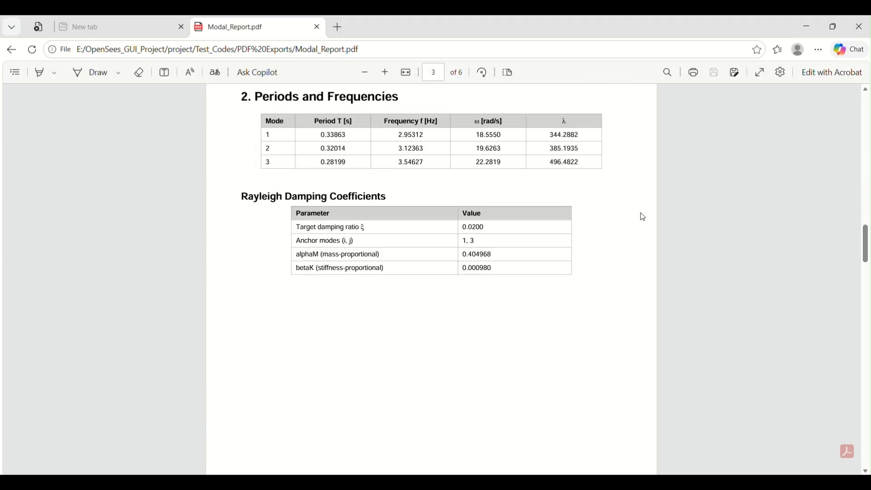
scroll(643, 216, "down", 12)
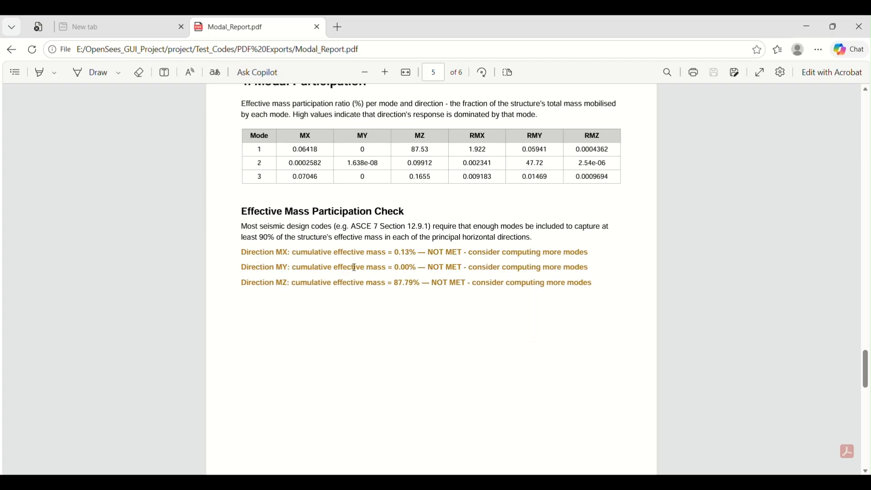
scroll(698, 289, "down", 10)
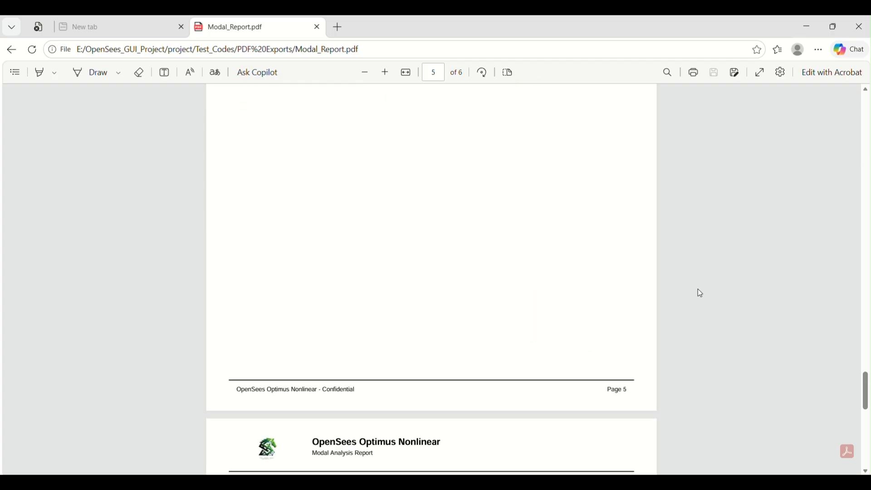